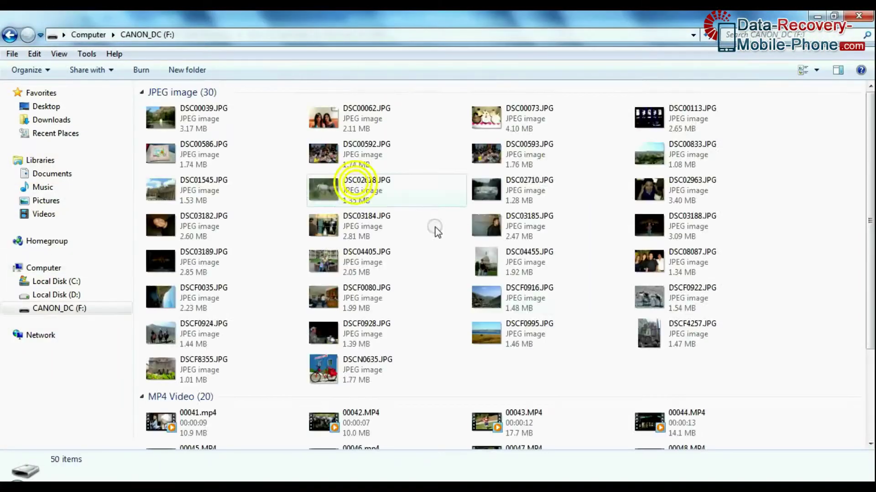
scroll(806, 342, down, 3)
scroll(805, 342, up, 3)
Step: Select all 50 photos and videos on CANON_DC (F:) and delete them
key(ctrl+a)
right_click(779, 267)
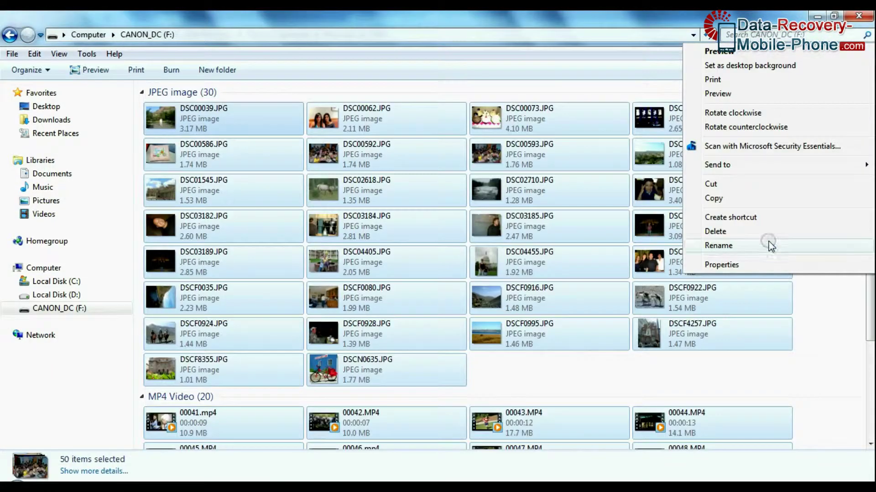
click(715, 231)
click(487, 262)
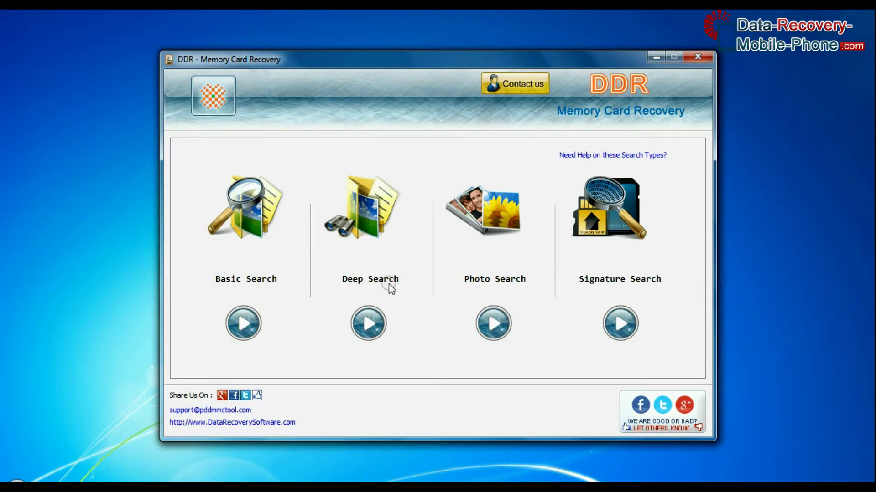
Step: Run a Basic Search on the card's Partition - 1 (FAT16)
click(244, 321)
click(338, 220)
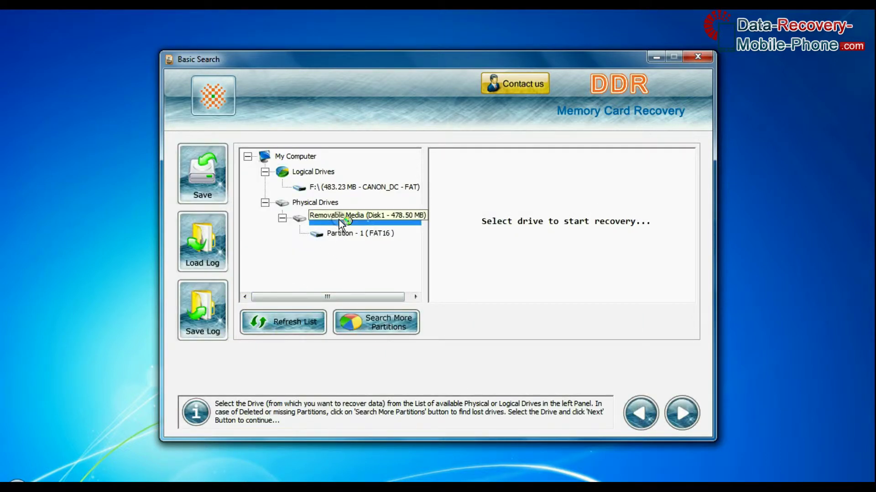
click(342, 236)
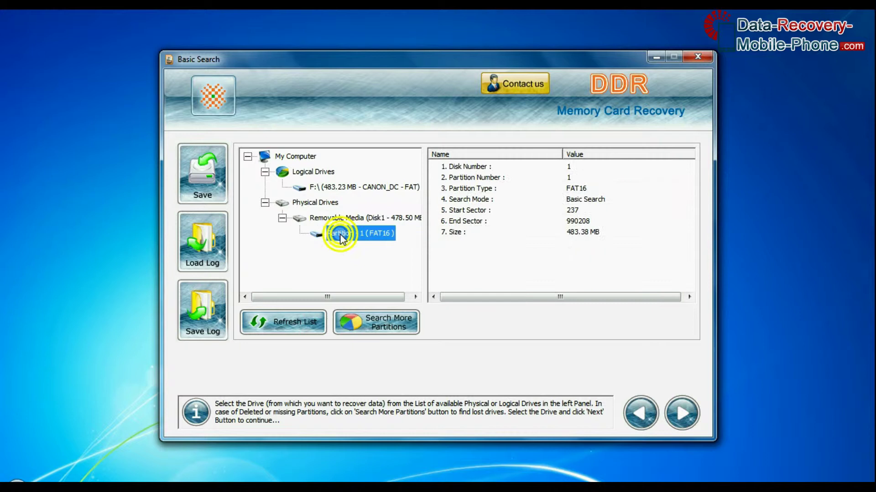
click(689, 417)
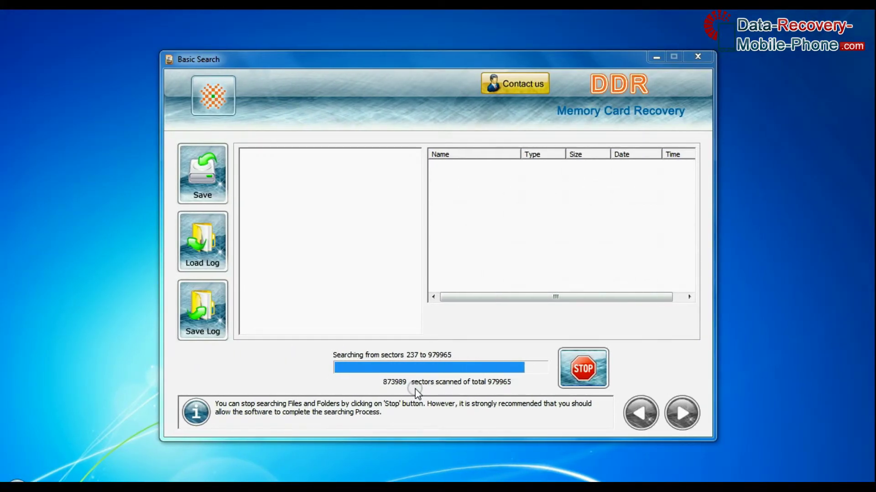
drag(693, 174, 701, 276)
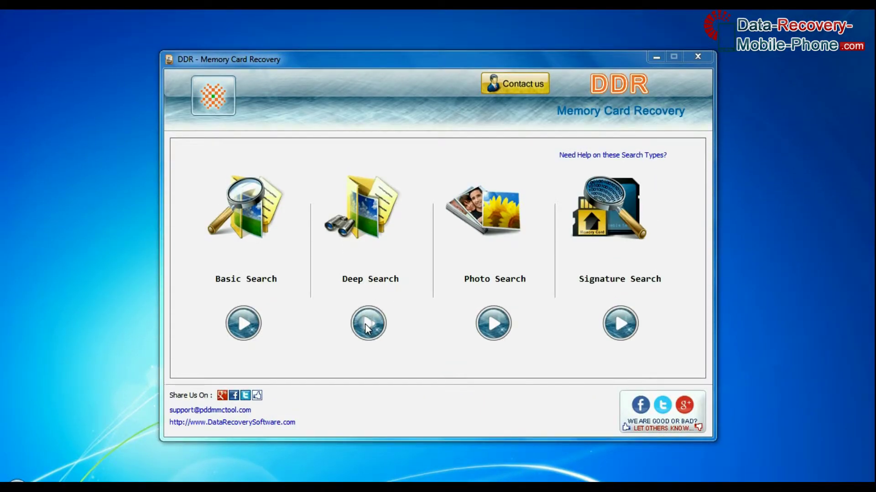
Step: Run a Deep Search on the card's FAT16 partition
click(365, 324)
click(343, 218)
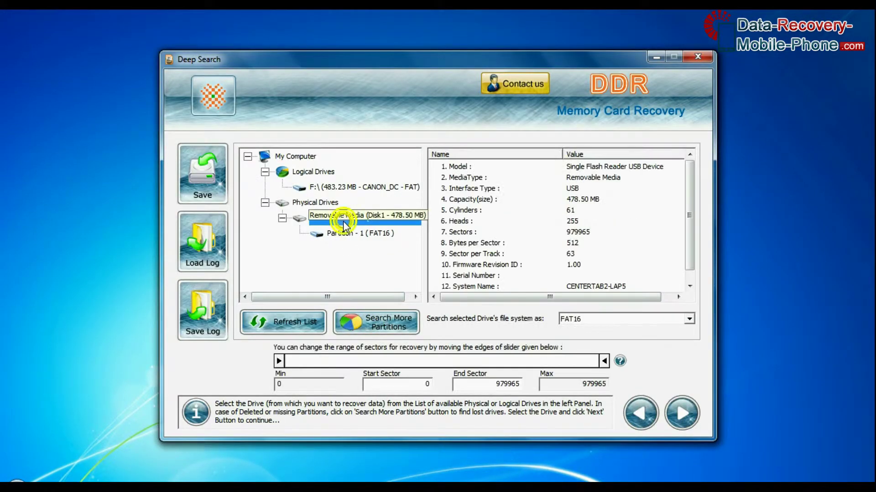
click(344, 234)
click(685, 413)
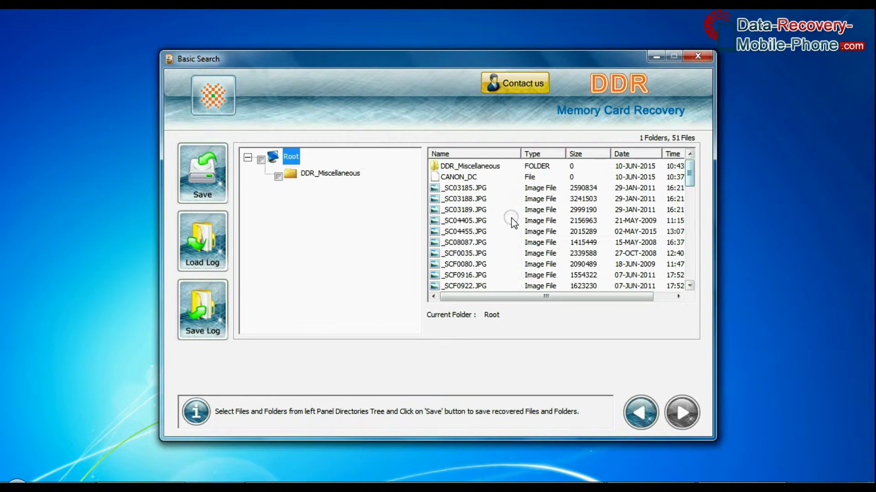
Step: Save the 51 found files and folder to D:\Data Recovery\Recovered Data
click(205, 192)
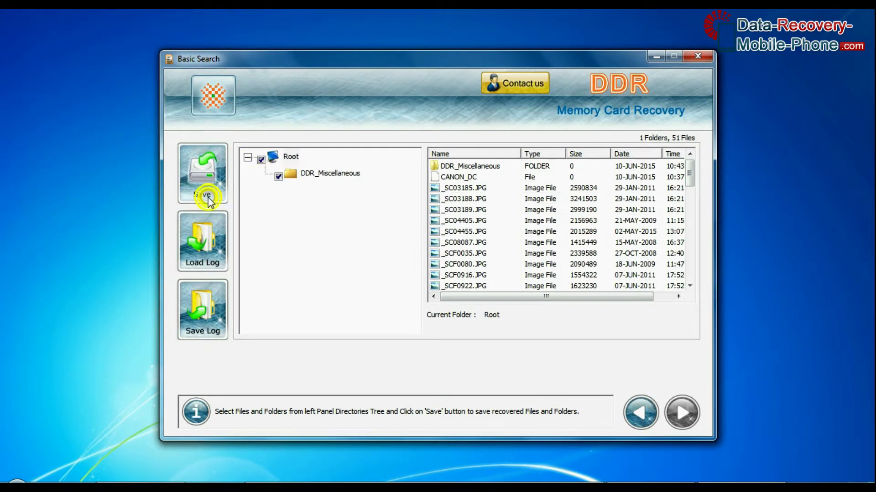
click(587, 363)
scroll(411, 261, down, 5)
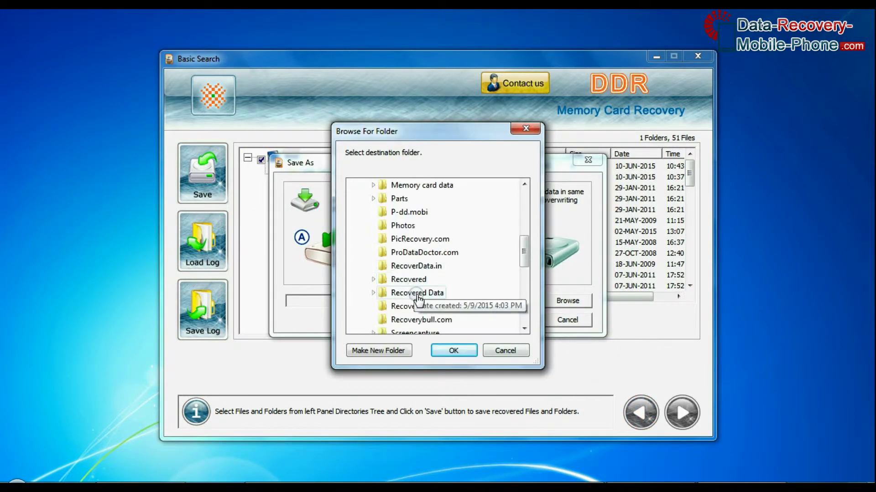
click(410, 291)
click(454, 353)
click(514, 319)
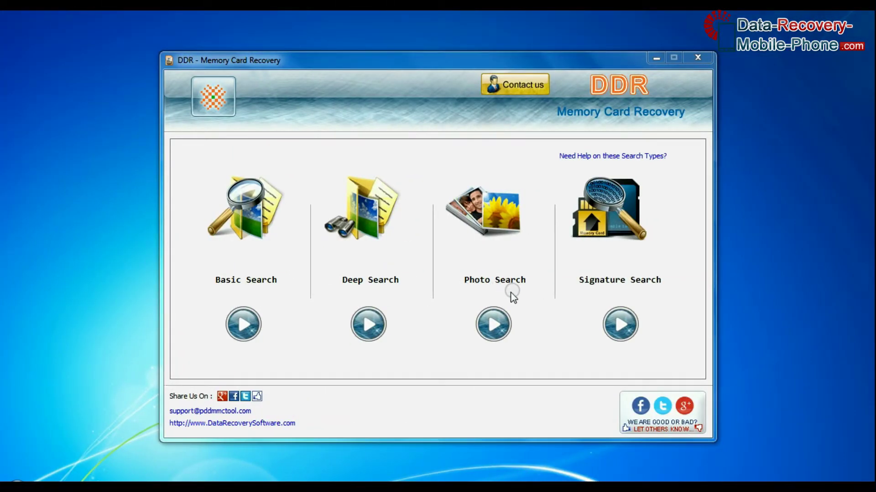
Step: Run a Photo Search on Partition - 1 (FAT16), saving photos to D:\Data Recovery\Recovered Data
click(489, 324)
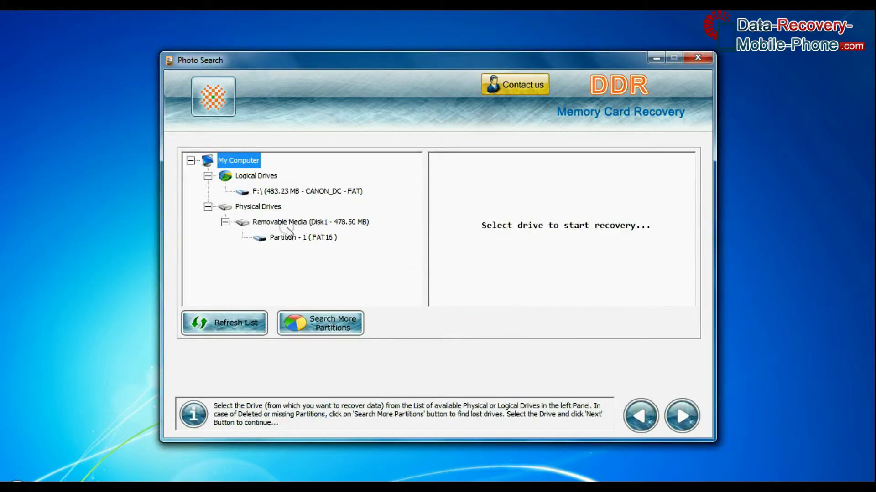
click(283, 223)
click(288, 240)
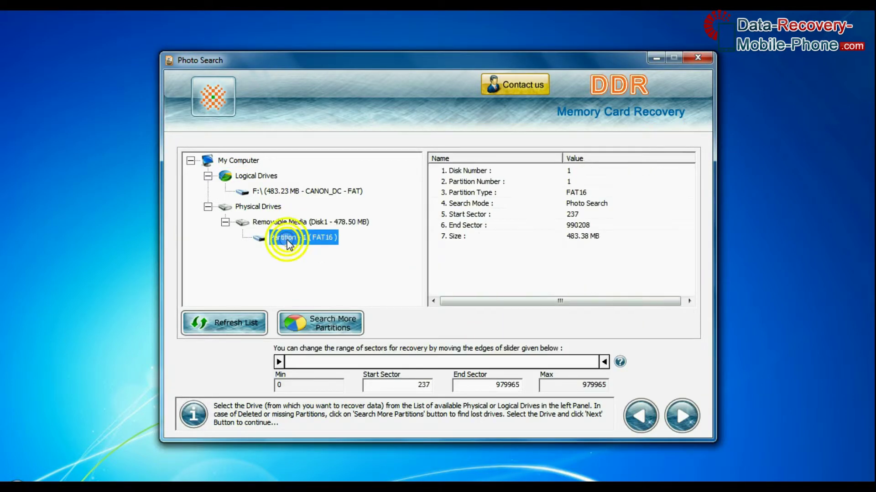
click(676, 414)
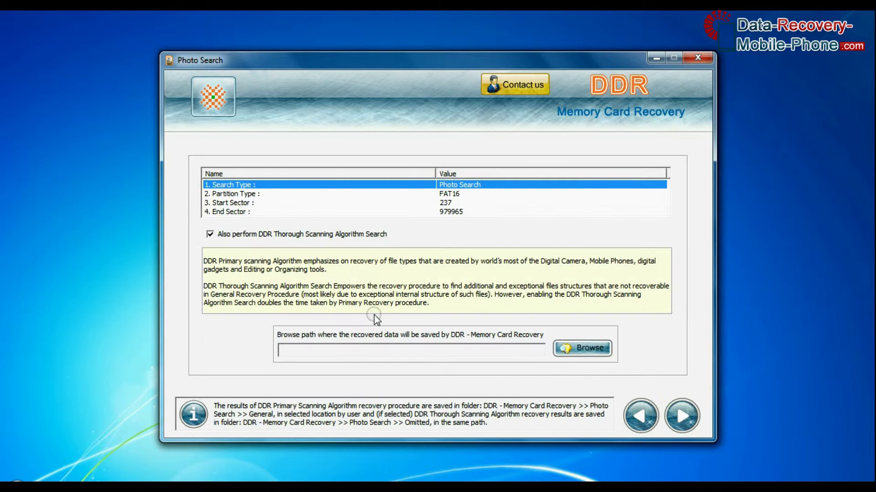
click(590, 351)
click(569, 365)
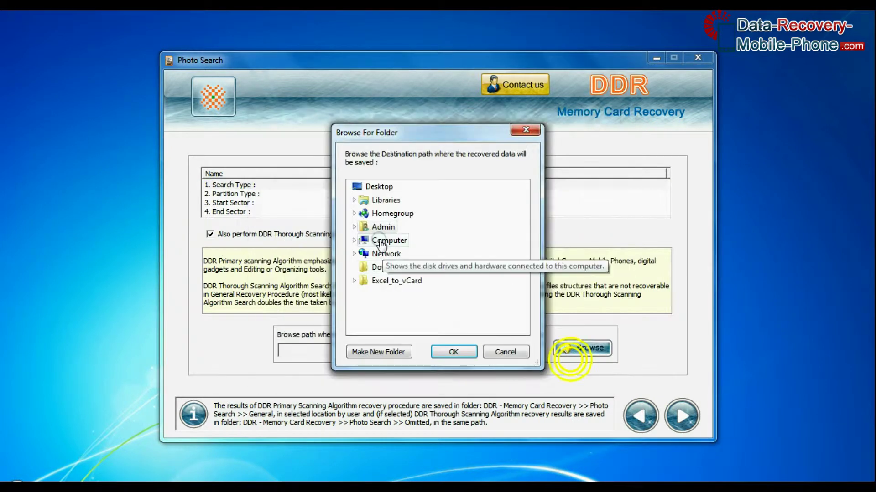
click(387, 240)
click(409, 295)
click(449, 352)
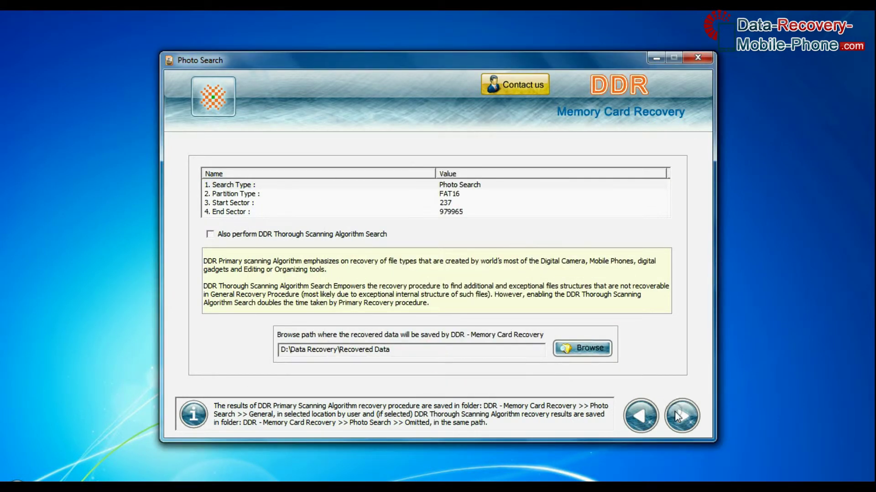
click(675, 415)
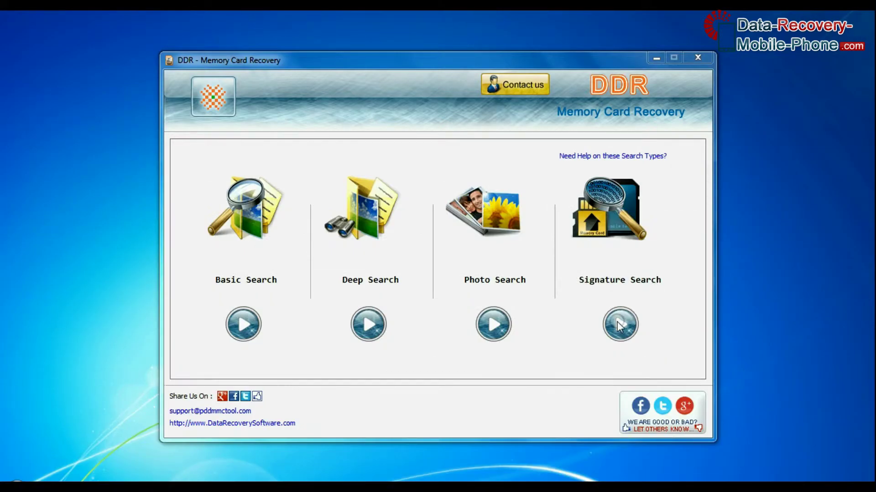
Step: Start a Signature Search on the card's FAT16 partition
click(617, 322)
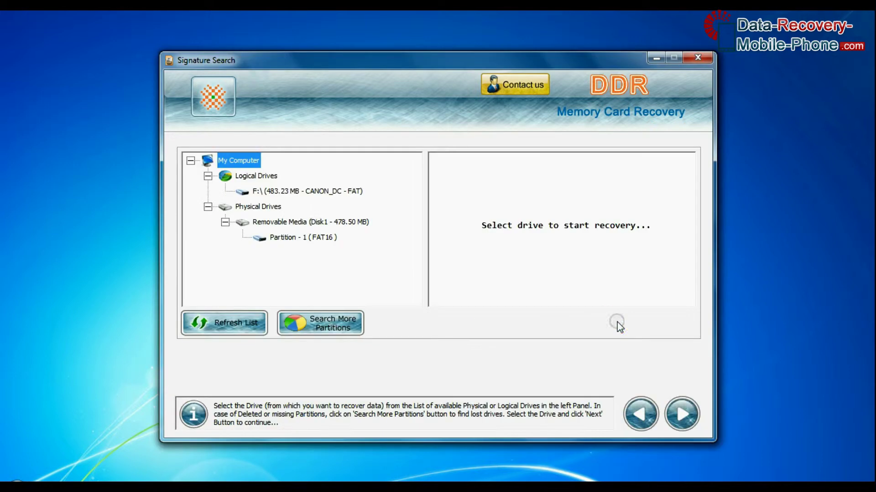
click(310, 222)
click(303, 237)
click(687, 412)
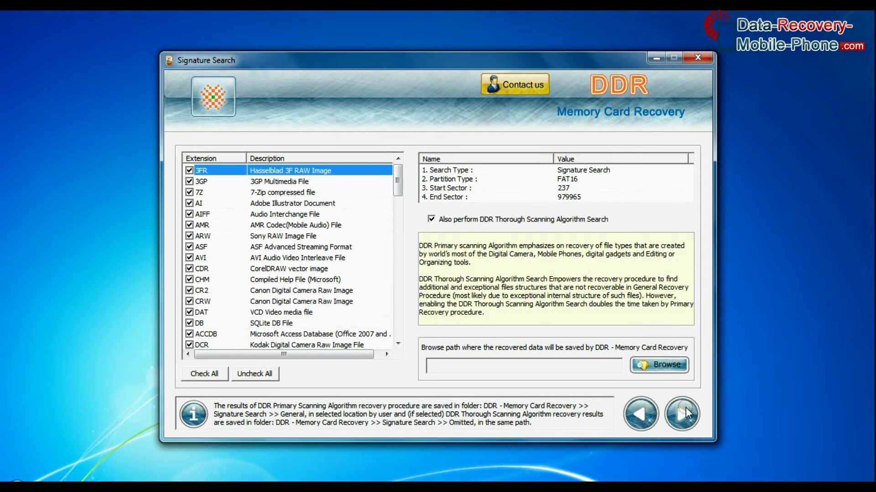
scroll(265, 290, down, 2)
scroll(266, 291, down, 5)
scroll(266, 291, down, 1)
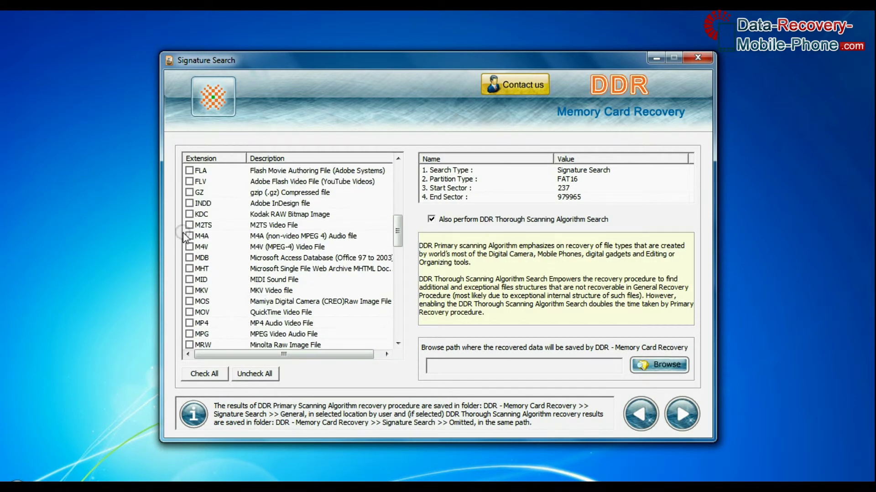
Step: Save results to D:\Data Recovery\Recovered Data and scan for MP4 videos
click(660, 364)
click(586, 363)
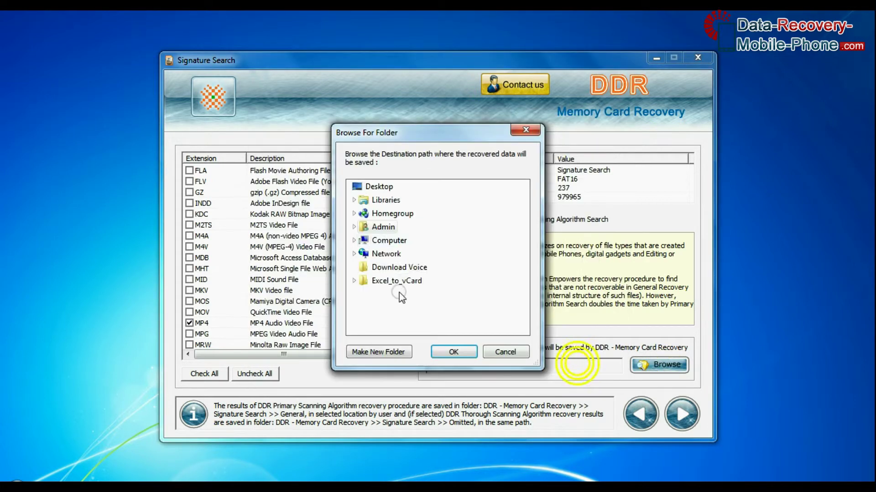
click(348, 239)
click(418, 321)
click(466, 356)
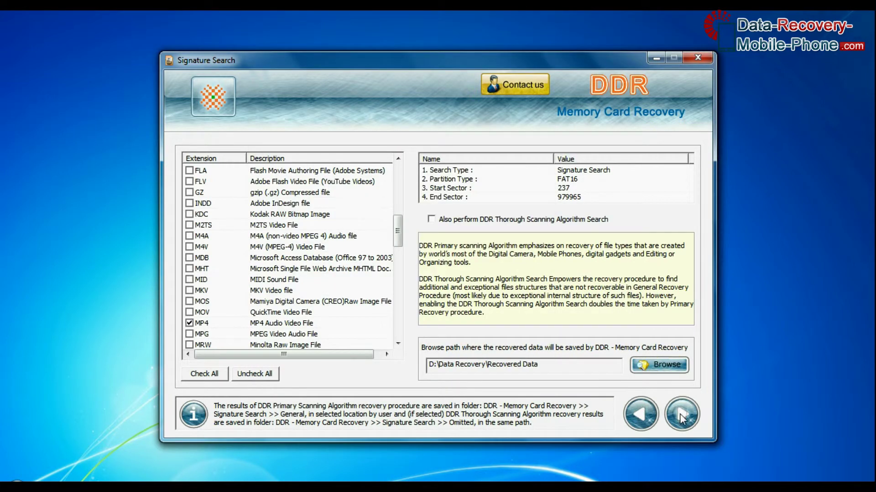
click(679, 413)
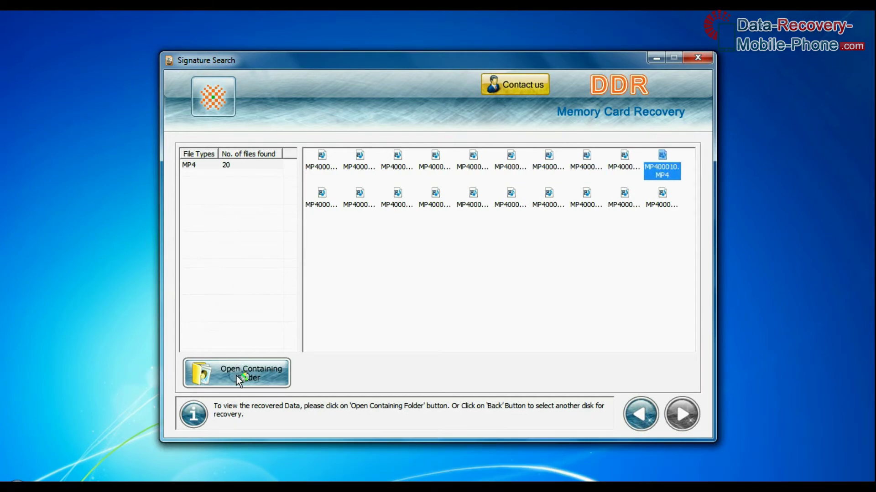
Step: Open the Signature Search MP4 results folder in Explorer and select MP400013
click(251, 378)
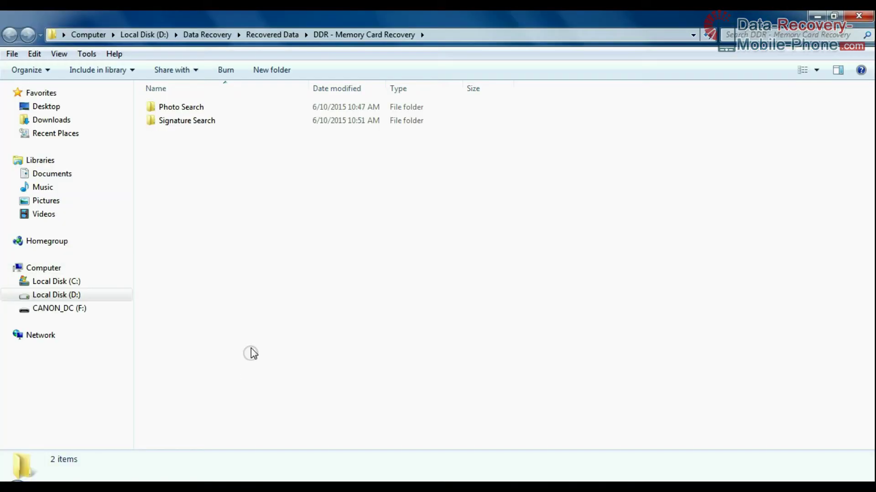
double_click(247, 120)
double_click(216, 105)
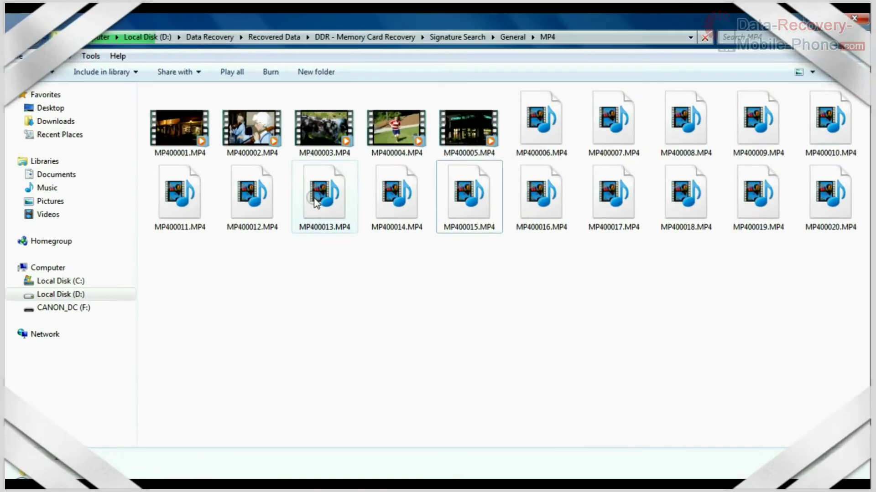
click(316, 200)
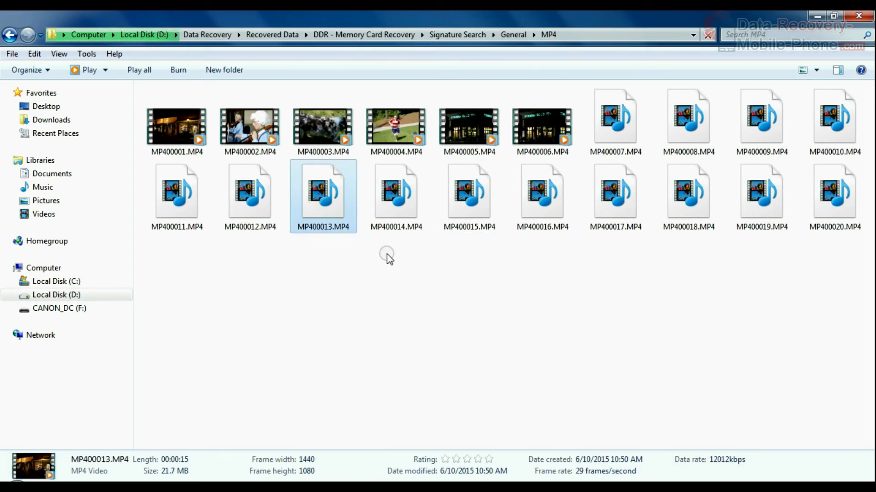